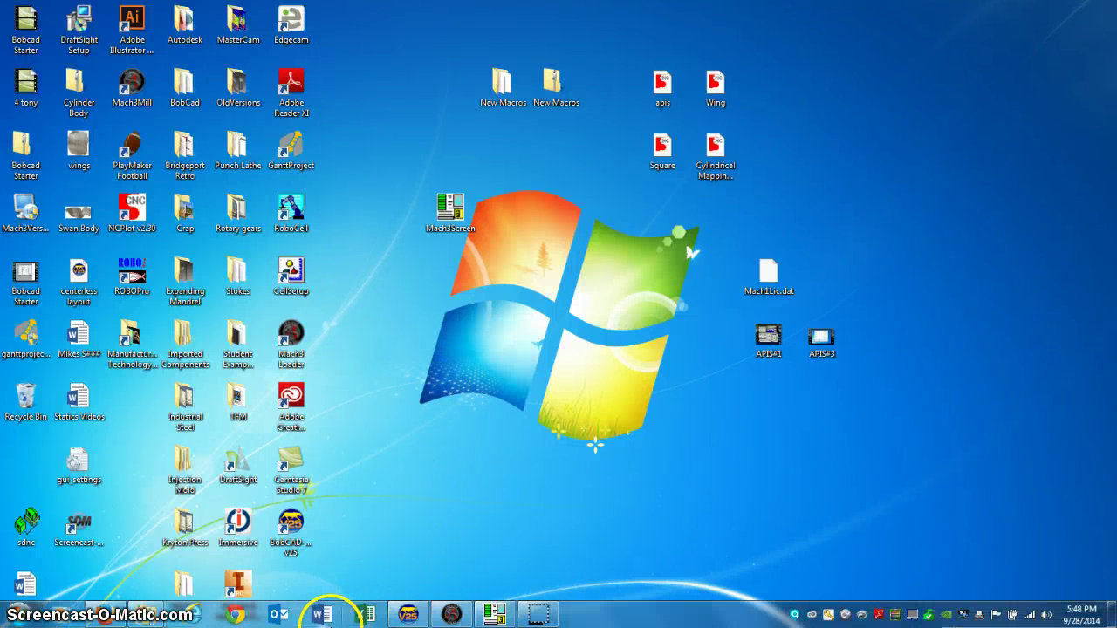
Open Mach3 CNC with the Plasma profile and show the Plasma layout in Mach3Screen
{"action": "mouse_move", "coordinate": [449, 615]}
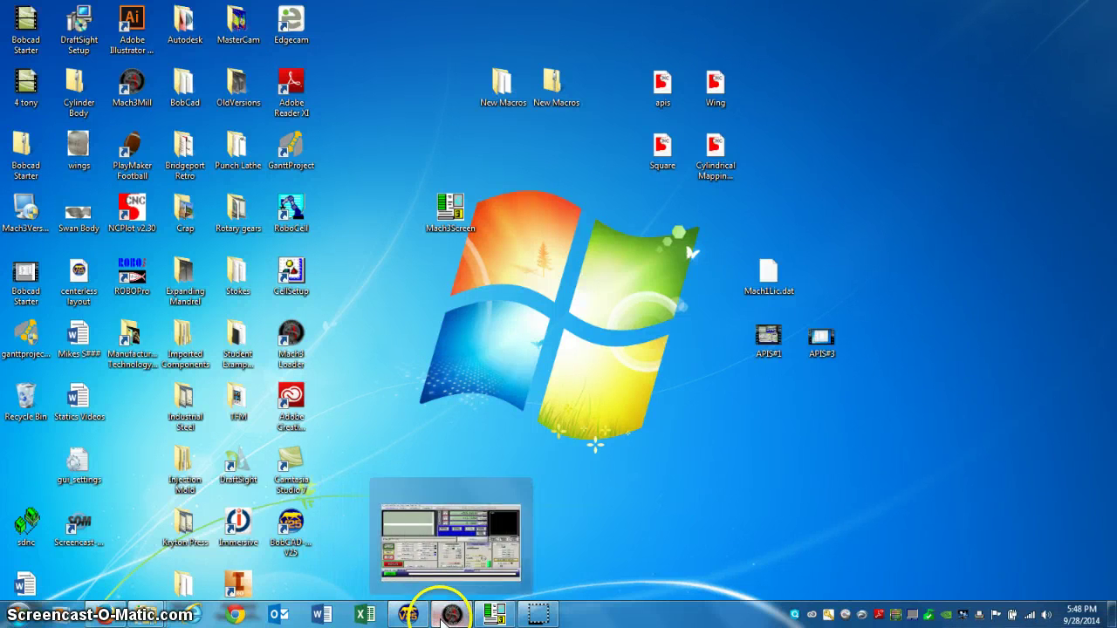
{"action": "left_click", "coordinate": [451, 616]}
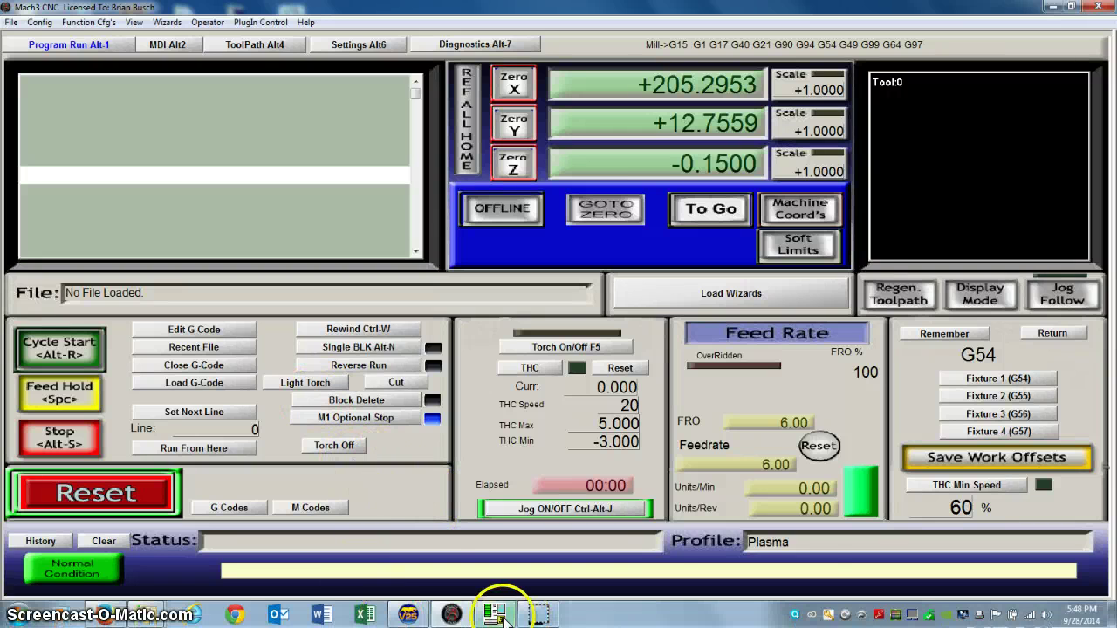
{"action": "left_click", "coordinate": [502, 616]}
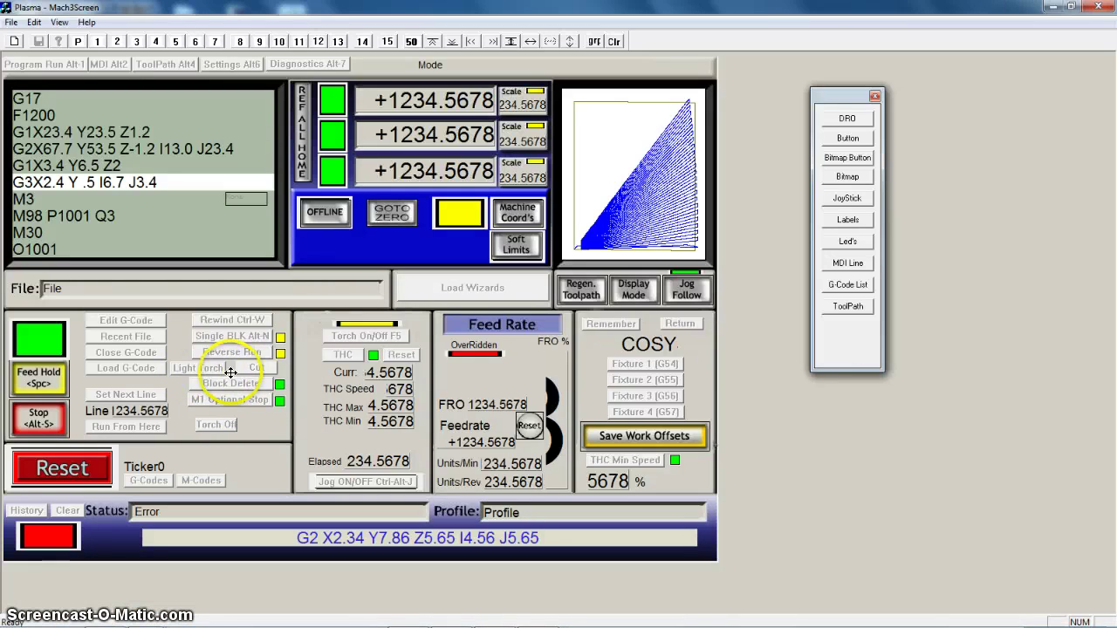
{"action": "double_click", "coordinate": [209, 369]}
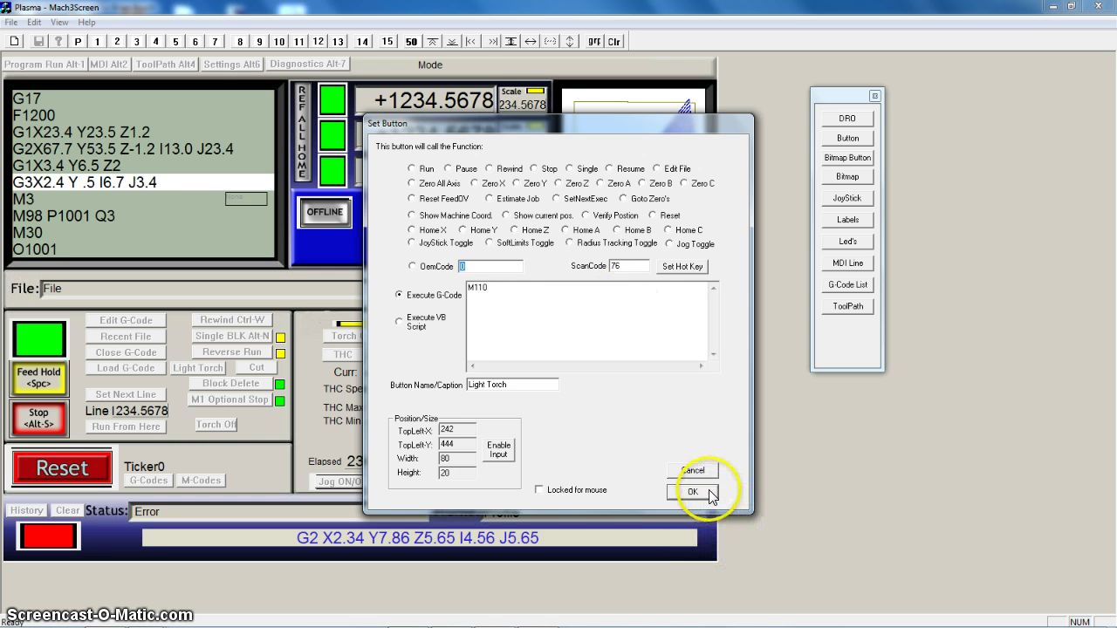
{"action": "left_click", "coordinate": [692, 491]}
Return to the Mach3 CNC run screen and light the torch with Light Torch
{"action": "mouse_move", "coordinate": [391, 610]}
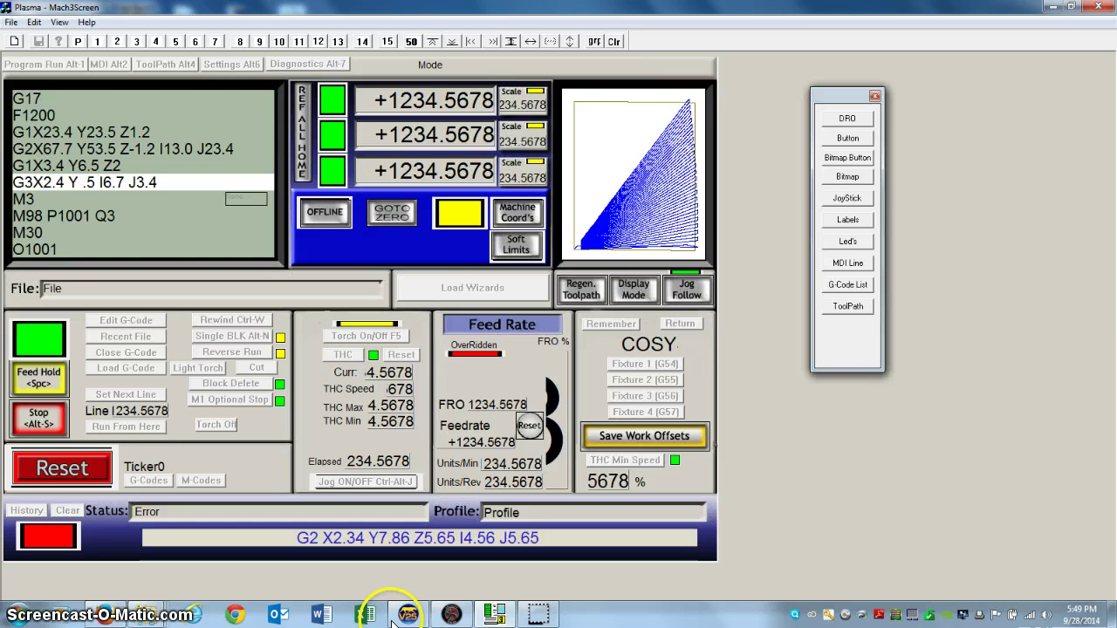
{"action": "left_click", "coordinate": [452, 614]}
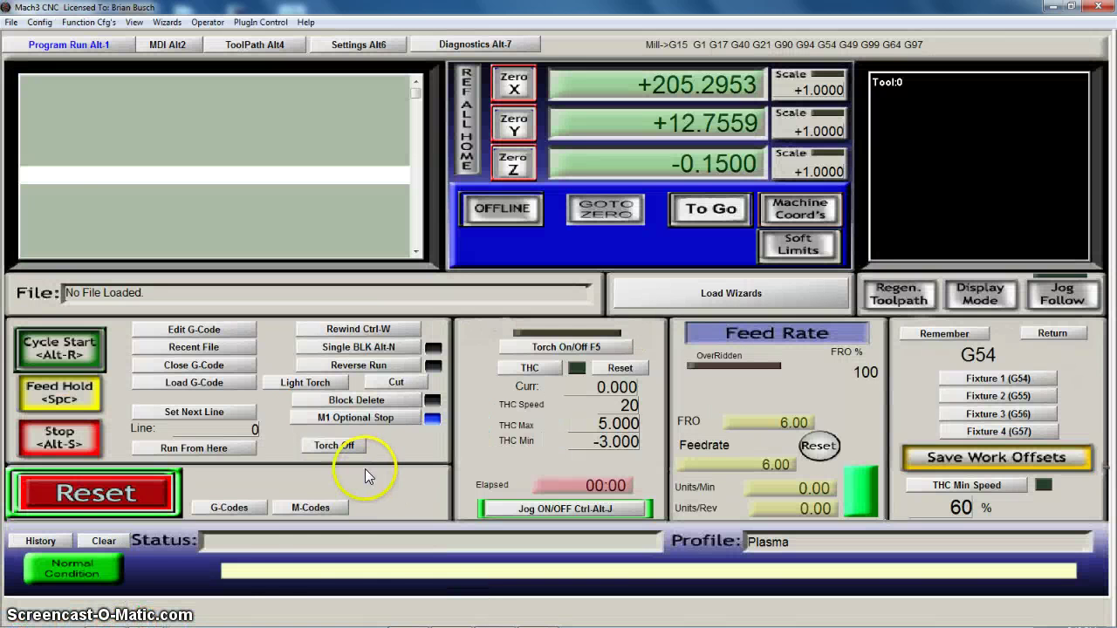
{"action": "left_click", "coordinate": [267, 573]}
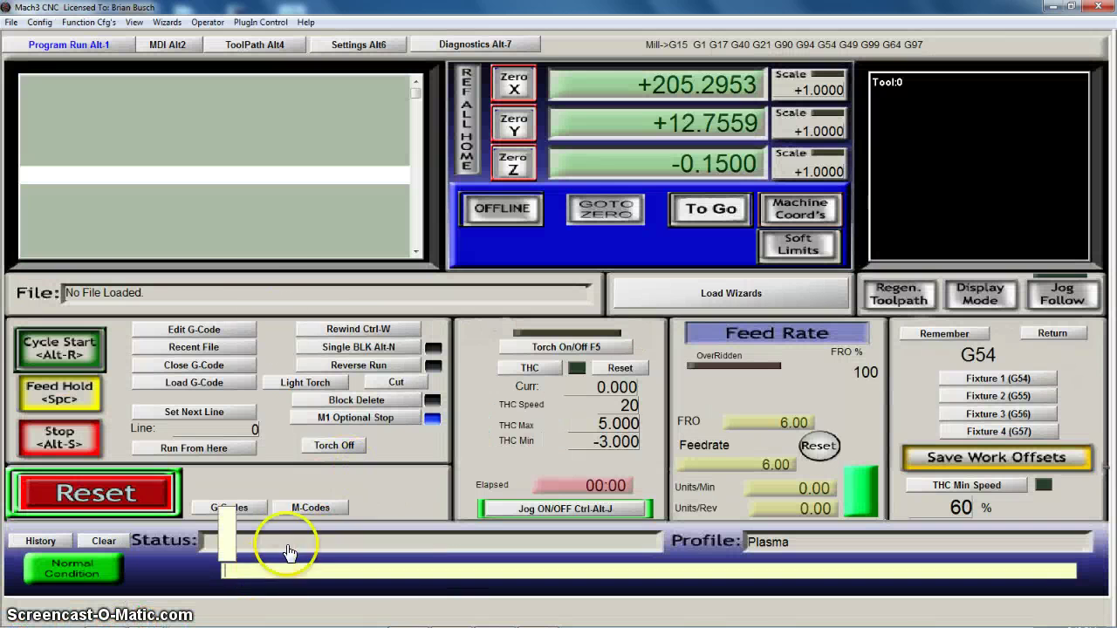
{"action": "left_click", "coordinate": [272, 343]}
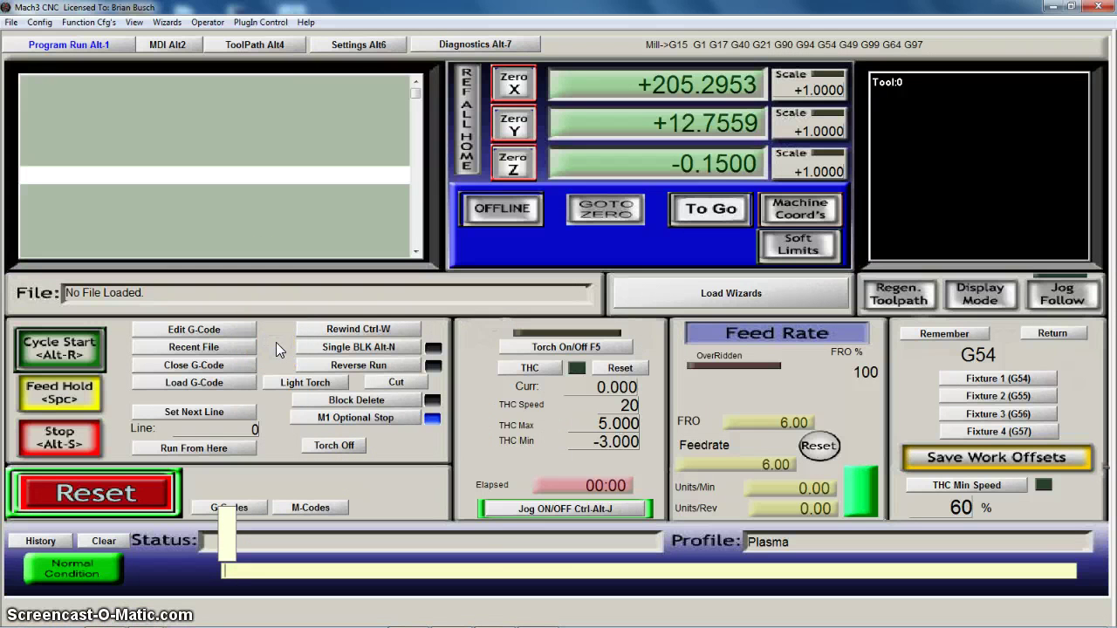
{"action": "left_click", "coordinate": [485, 526]}
{"action": "left_click", "coordinate": [303, 384]}
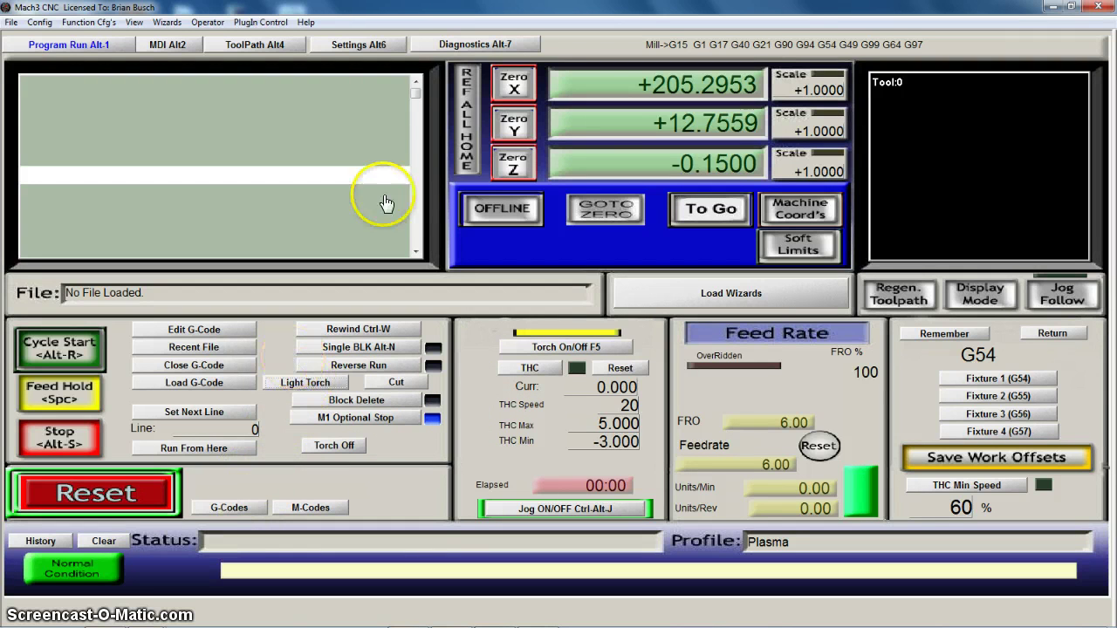
Compare the torch signals on the Diagnostics Alt-7 page against Program Run Alt-1
{"action": "left_click", "coordinate": [471, 45]}
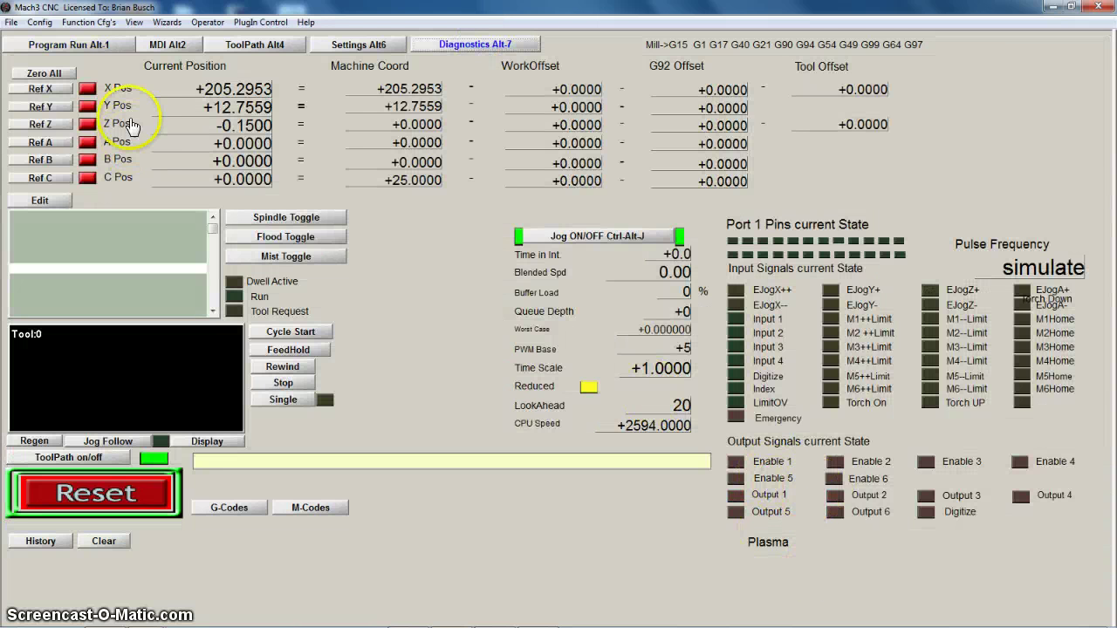
{"action": "left_click", "coordinate": [83, 47]}
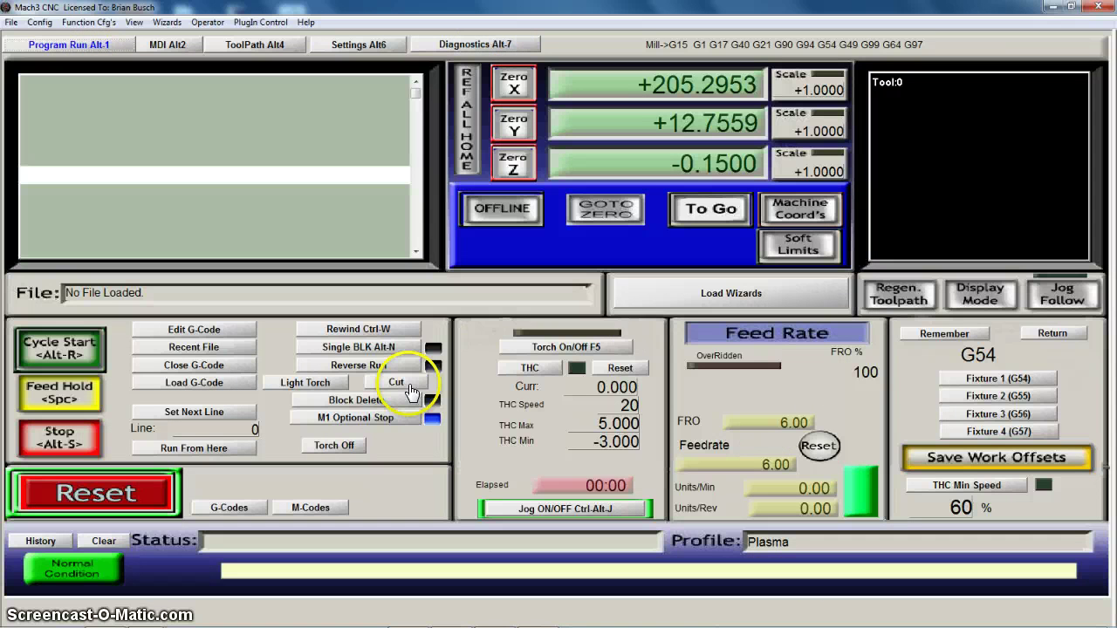
{"action": "left_click", "coordinate": [475, 43]}
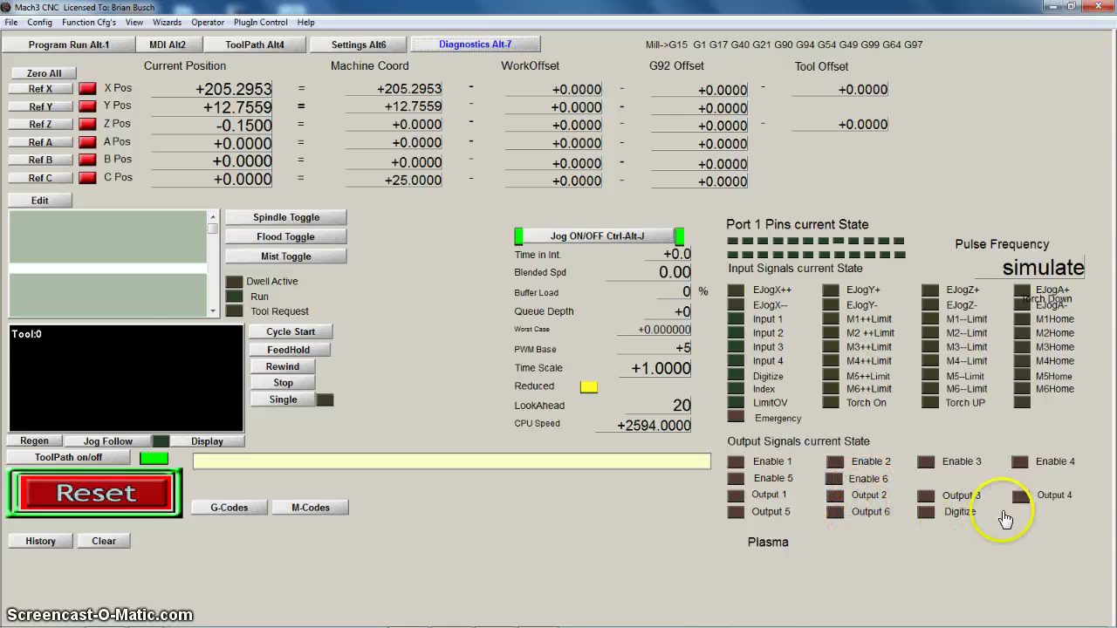
{"action": "left_click", "coordinate": [35, 45]}
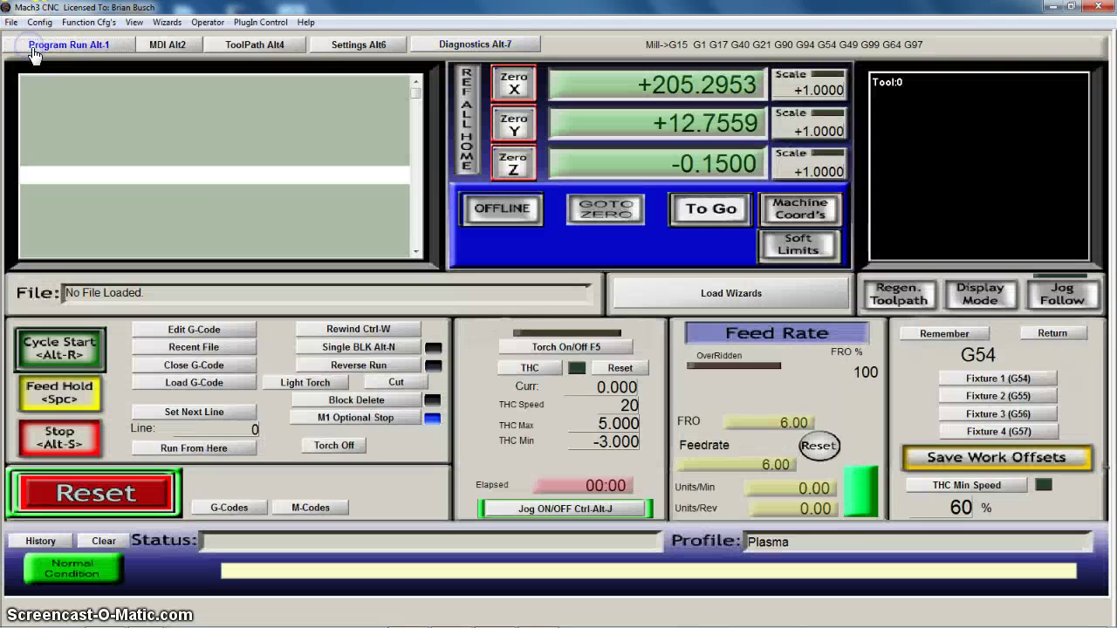
Switch the torch off, confirm Outputs 2 and 4 cleared, and return to Program Run
{"action": "left_click", "coordinate": [327, 446]}
{"action": "left_click", "coordinate": [466, 43]}
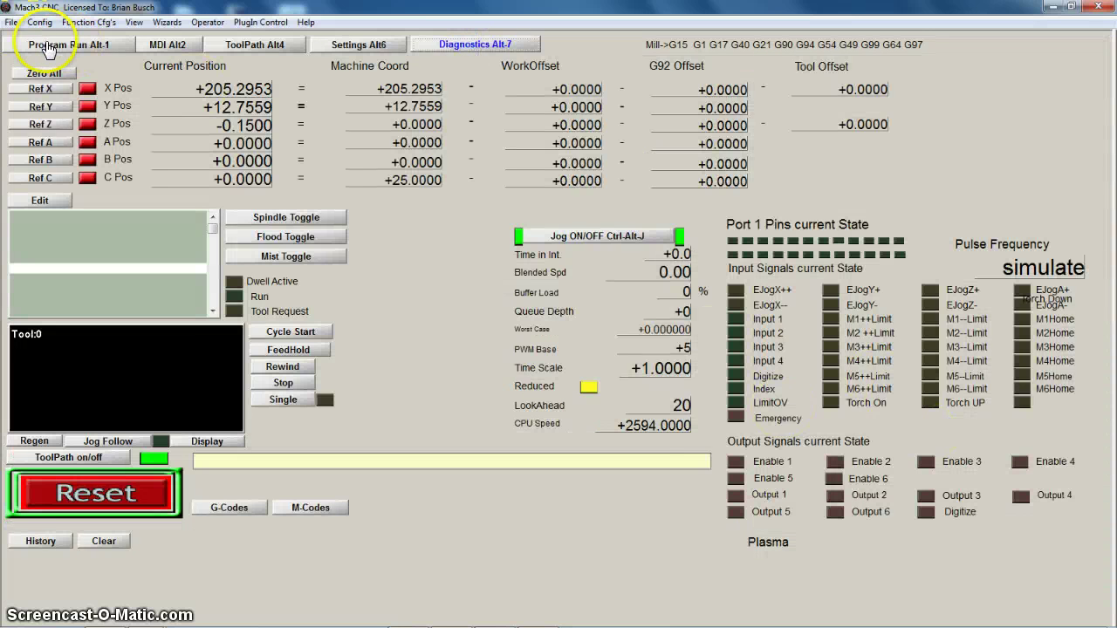
{"action": "left_click", "coordinate": [45, 44]}
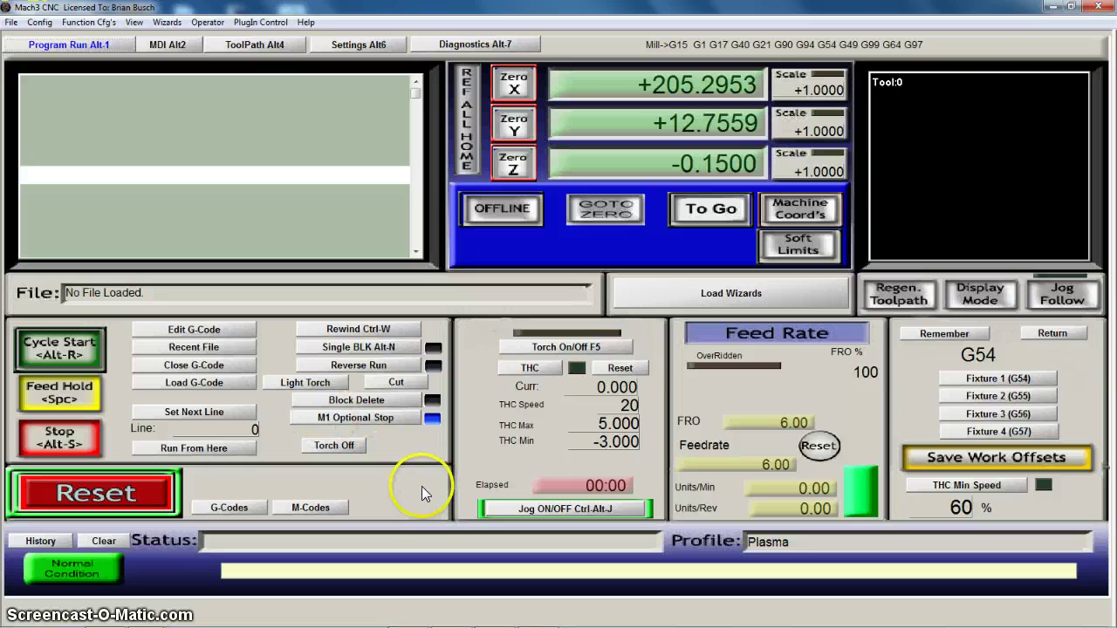
Open the Motor Tuning settings from the Config menu and close them unchanged
{"action": "left_click", "coordinate": [39, 22]}
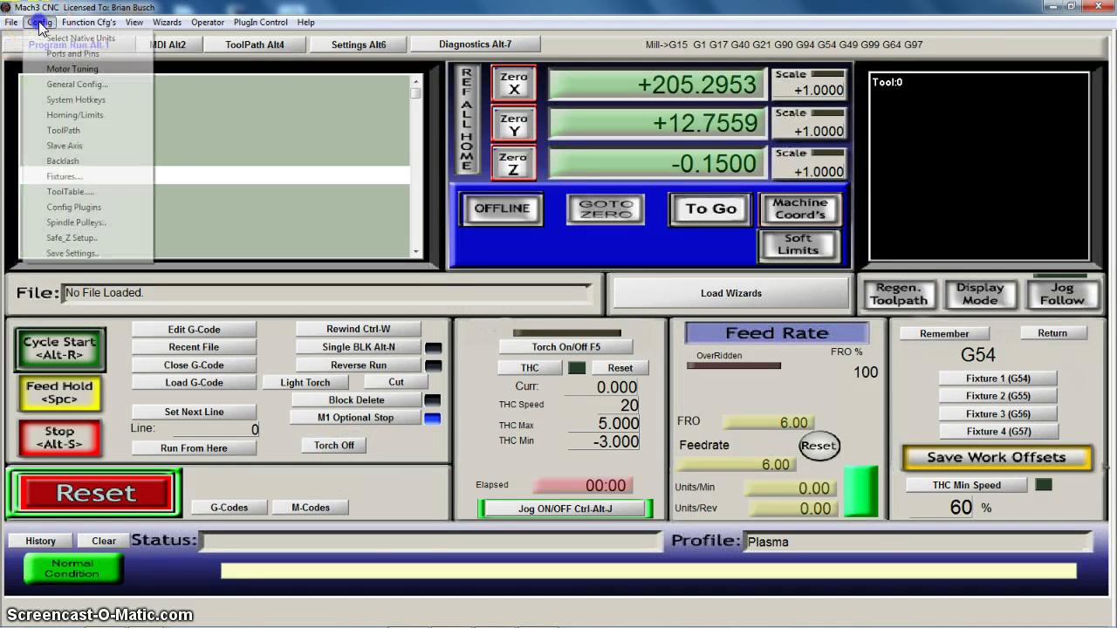
{"action": "left_click", "coordinate": [63, 70]}
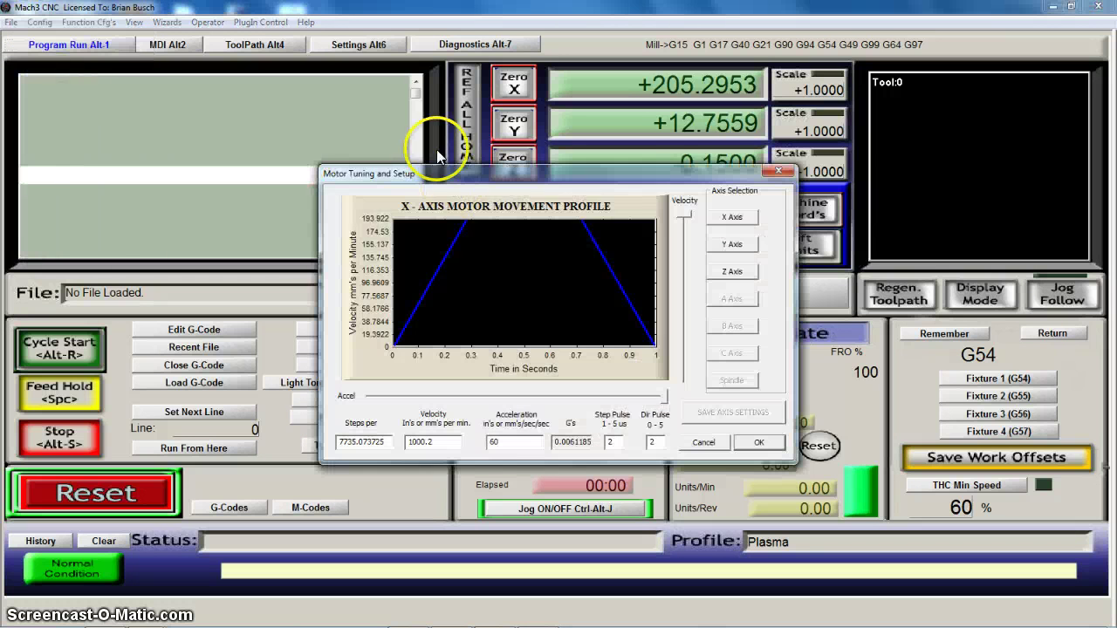
{"action": "left_click", "coordinate": [778, 171]}
Inspect the OEM Trig #1–3 rows in Ports and Pins Input Signals, then cancel
{"action": "left_click", "coordinate": [39, 21]}
{"action": "left_click", "coordinate": [54, 54]}
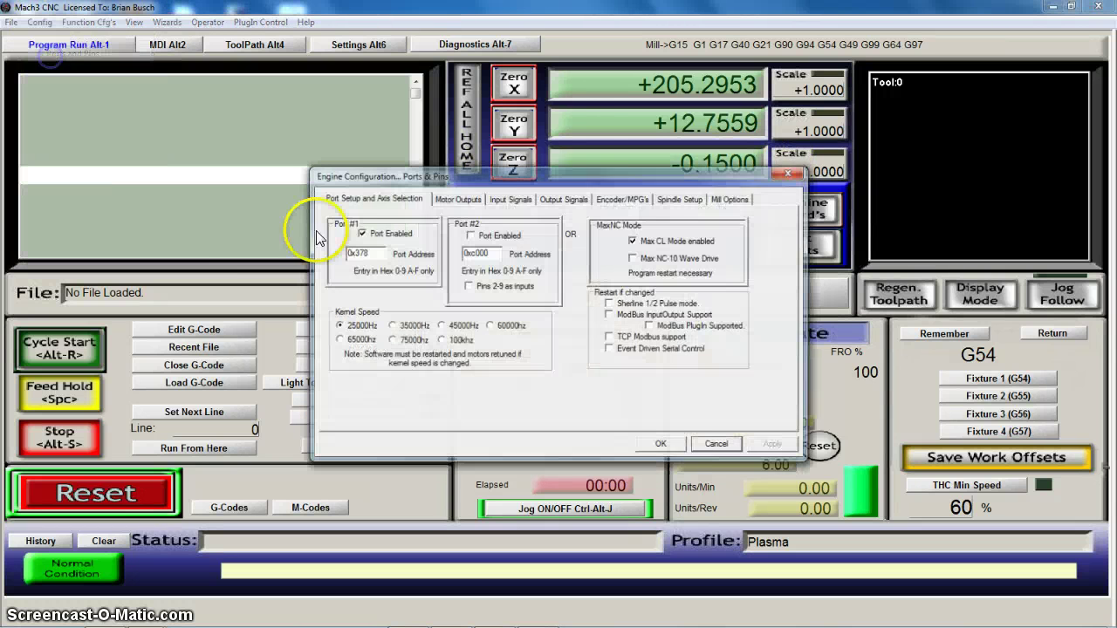
{"action": "left_click", "coordinate": [510, 201]}
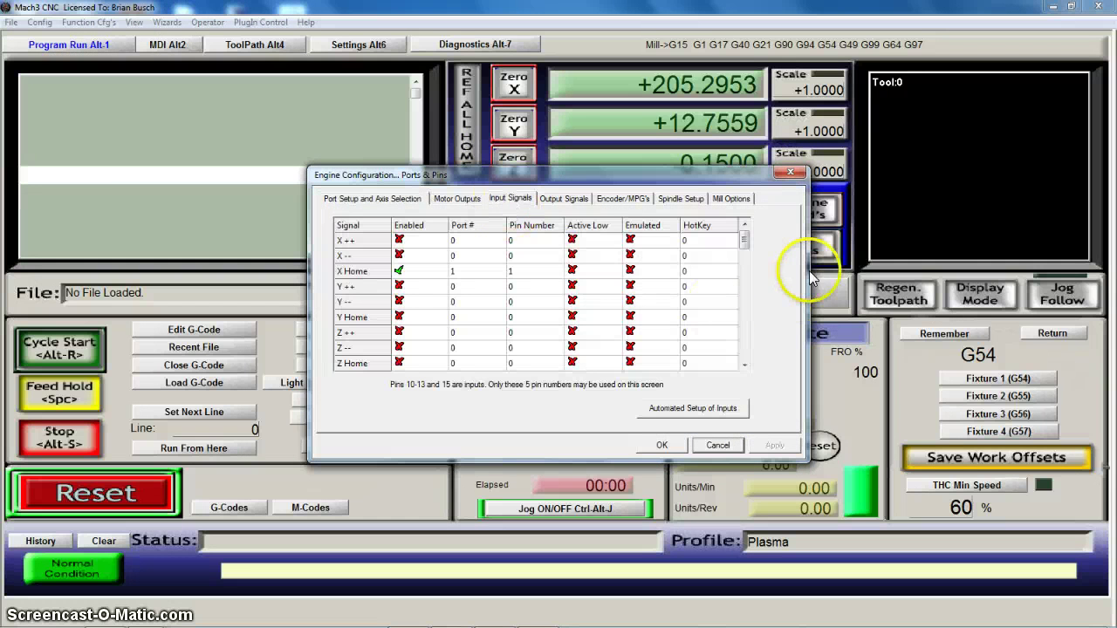
{"action": "left_click", "coordinate": [741, 324]}
{"action": "left_click_drag", "start_coordinate": [741, 325], "coordinate": [761, 314]}
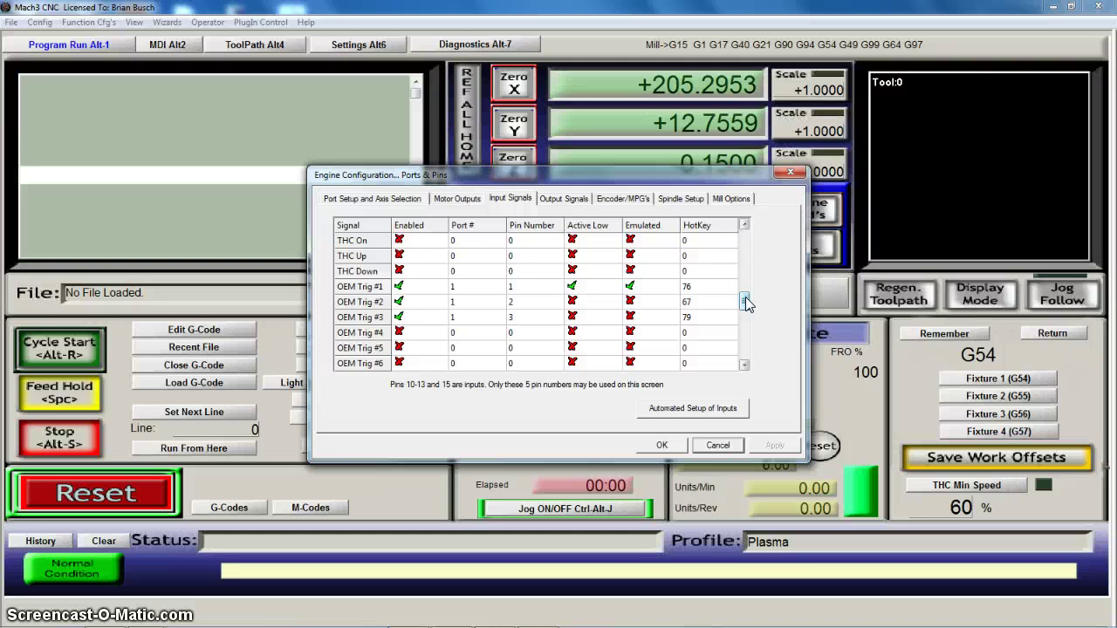
{"action": "left_click", "coordinate": [717, 445]}
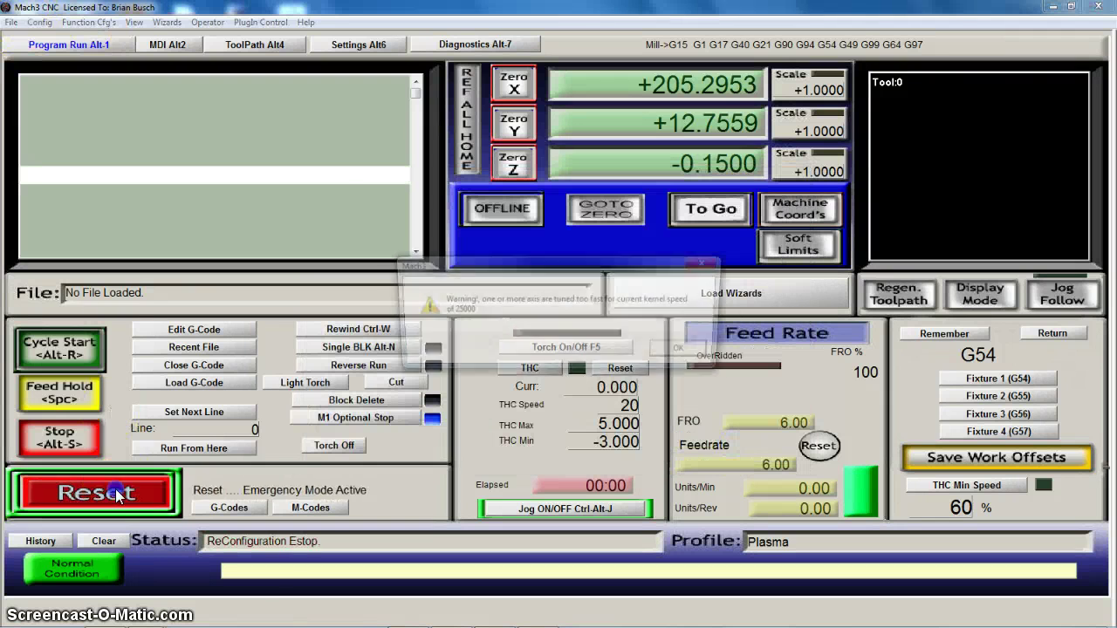
Dismiss the kernel speed warning and open the System HotKeys Setup dialog
{"action": "left_click", "coordinate": [706, 263]}
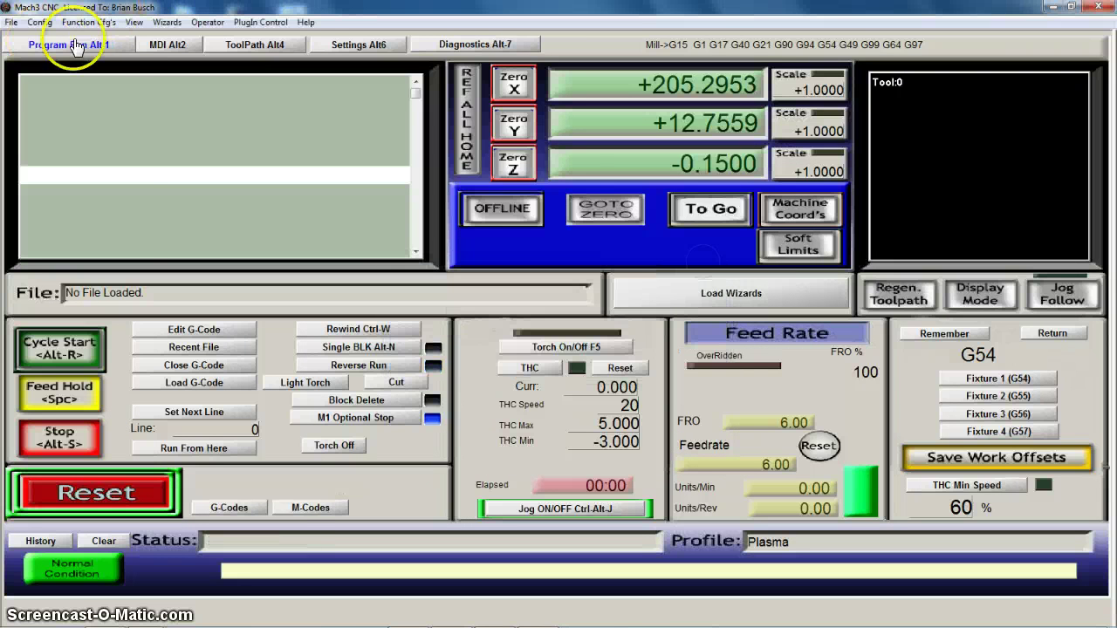
{"action": "left_click", "coordinate": [40, 23]}
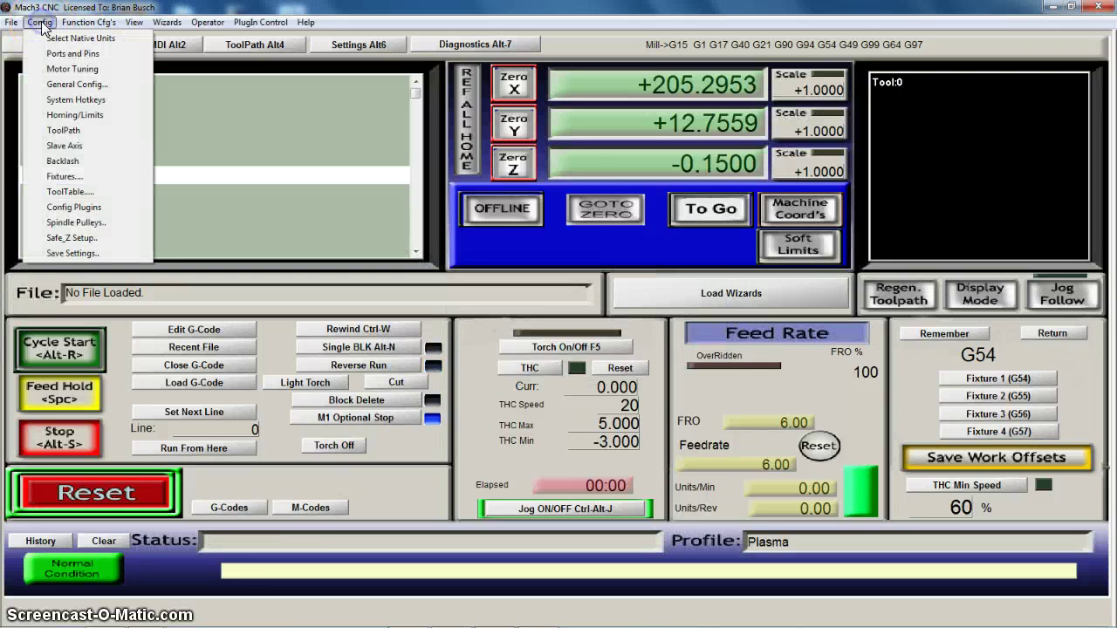
{"action": "left_click", "coordinate": [76, 101]}
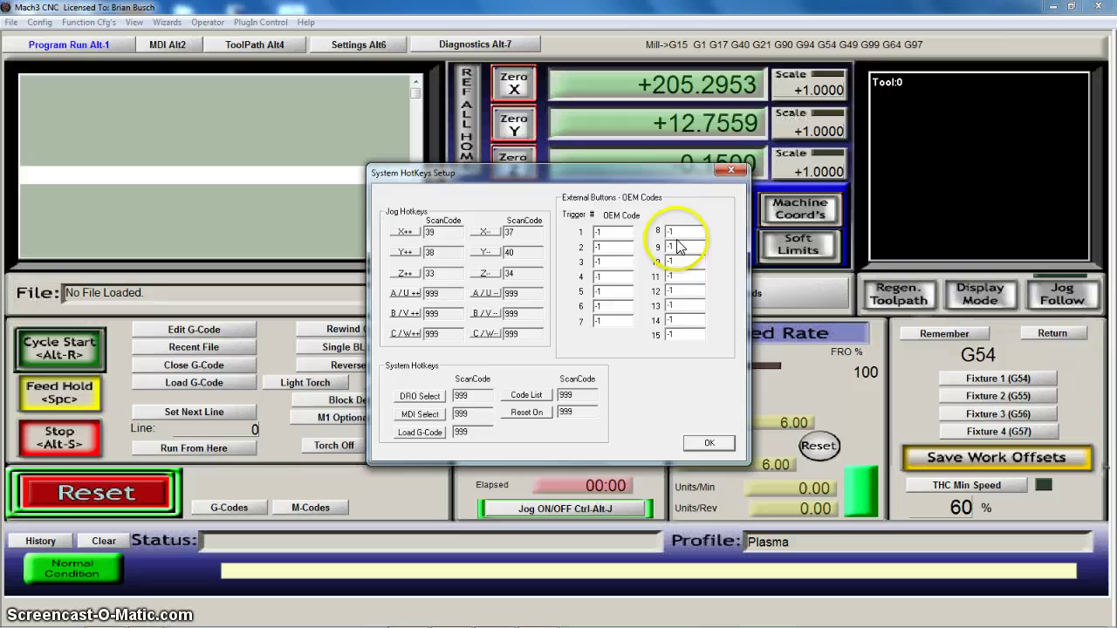
Move the System HotKeys Setup dialog up and left, showing External Buttons OEM codes at -1
{"action": "left_click_drag", "start_coordinate": [637, 177], "coordinate": [569, 166]}
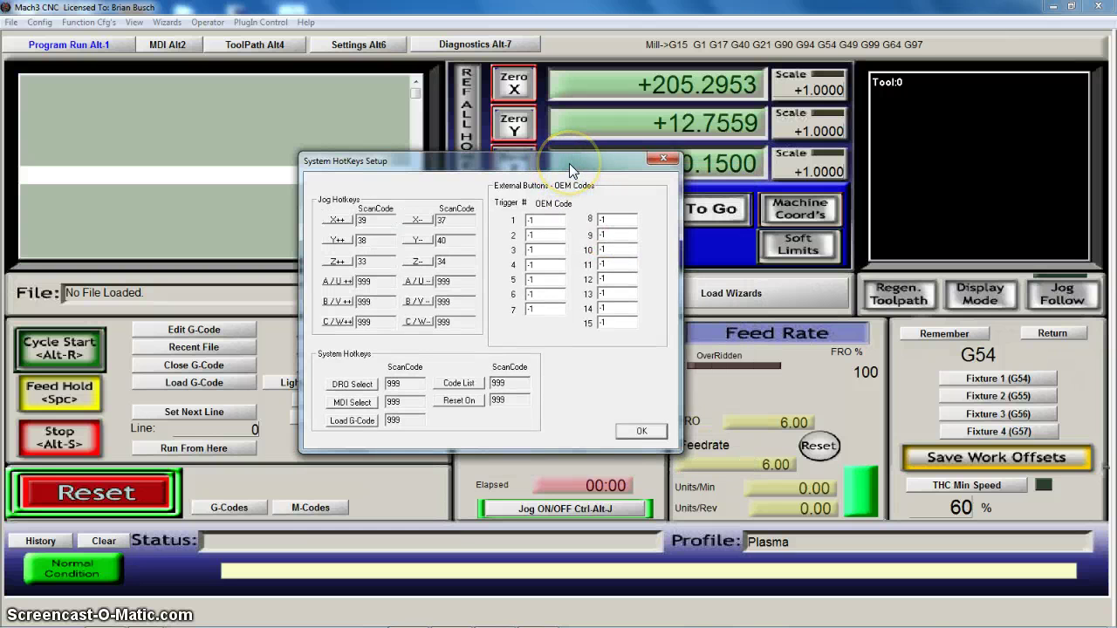
{"action": "left_click_drag", "start_coordinate": [552, 162], "coordinate": [493, 165]}
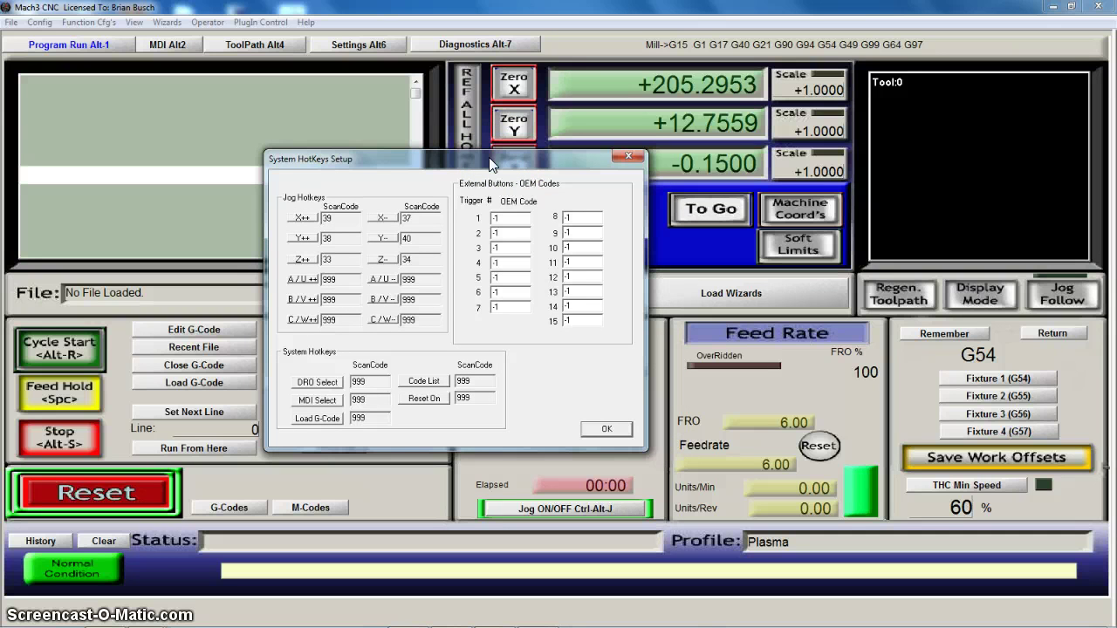
{"action": "left_click_drag", "start_coordinate": [478, 201], "coordinate": [486, 167]}
{"action": "left_click_drag", "start_coordinate": [468, 160], "coordinate": [427, 139]}
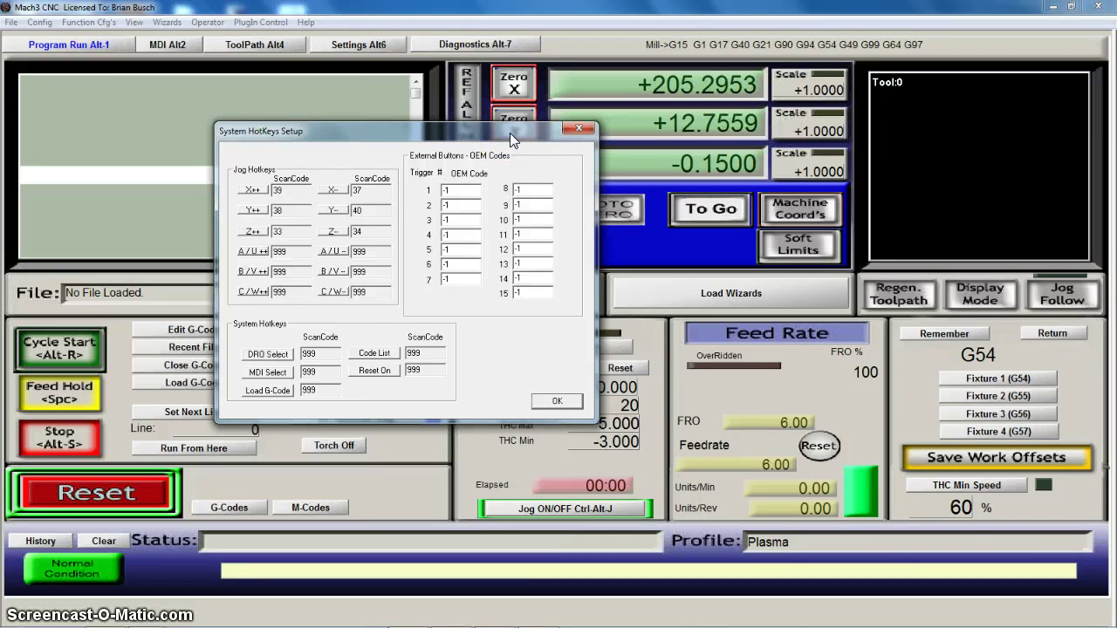
{"action": "left_click_drag", "start_coordinate": [516, 135], "coordinate": [478, 133]}
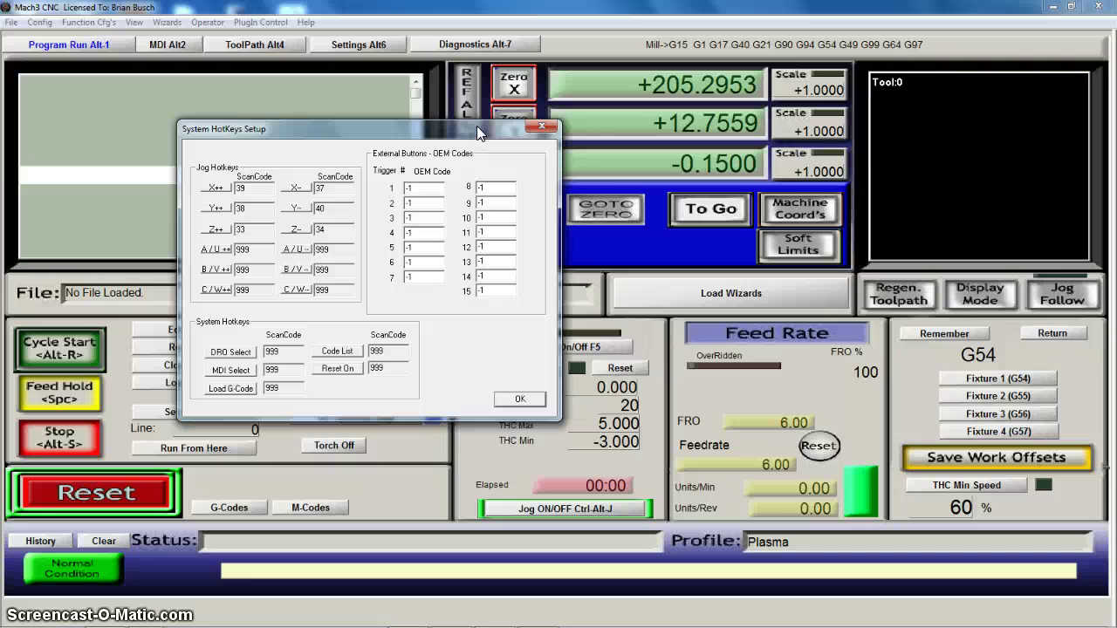
{"action": "left_click_drag", "start_coordinate": [474, 132], "coordinate": [452, 125]}
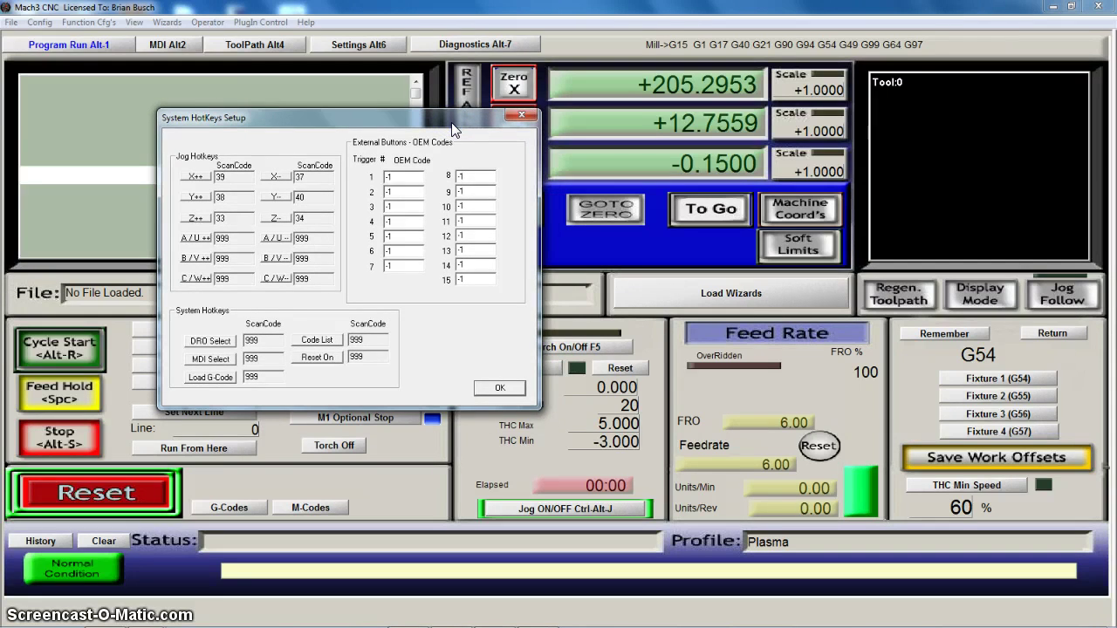
{"action": "left_click", "coordinate": [454, 120]}
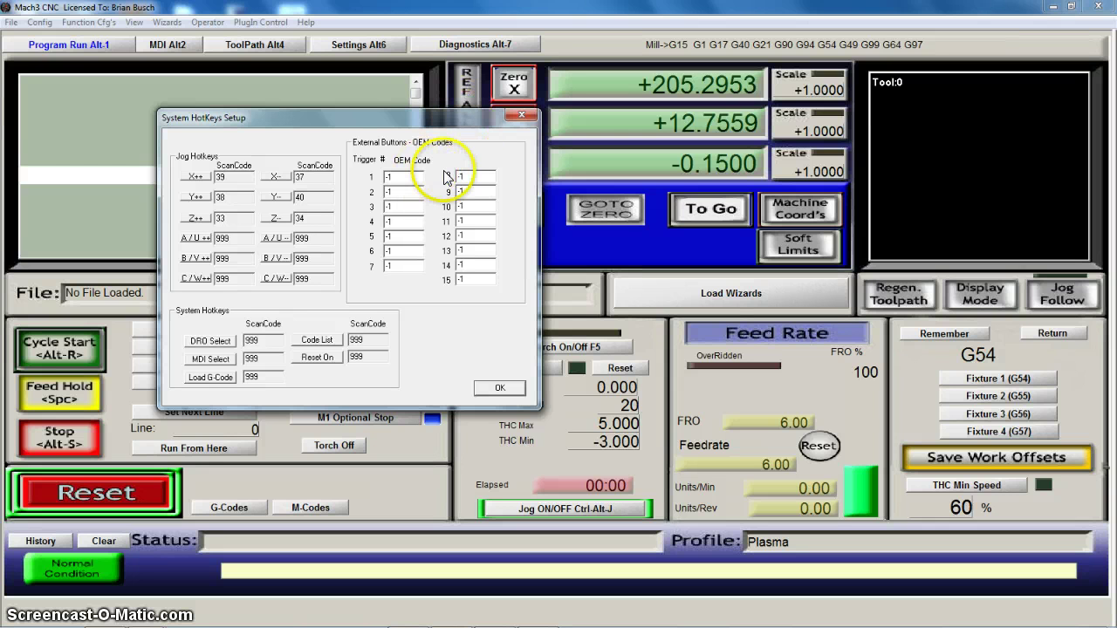